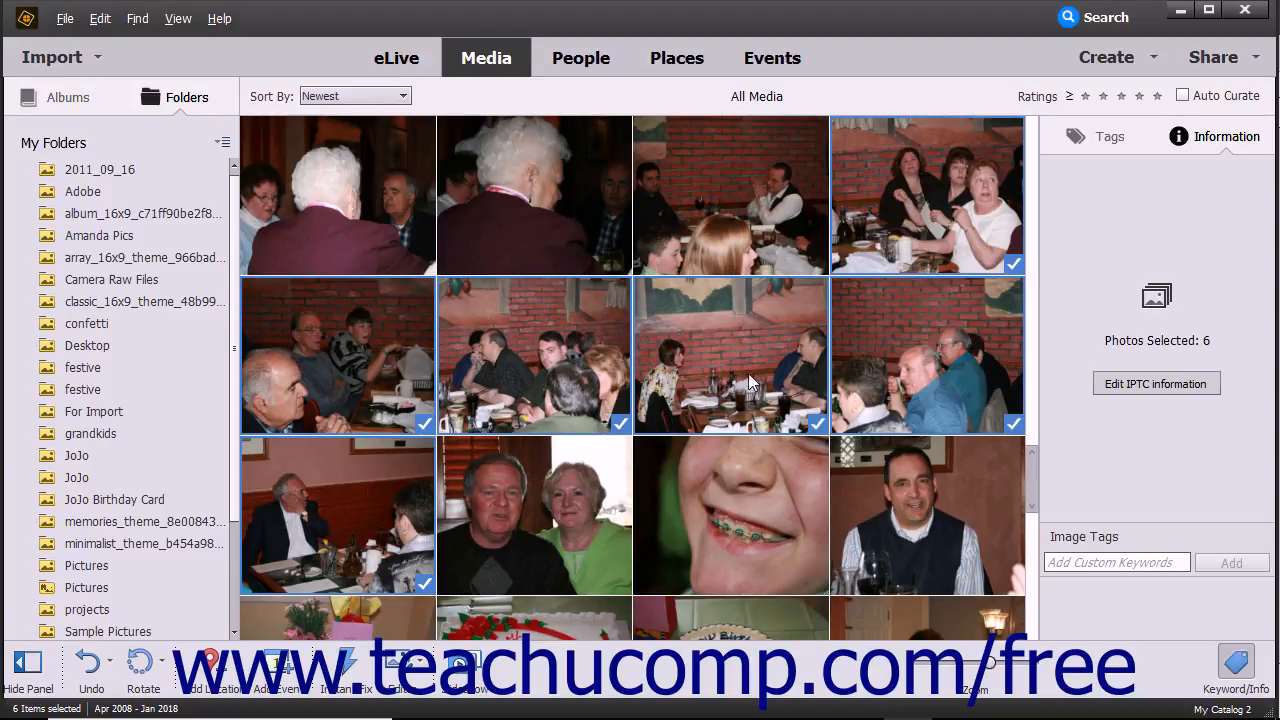
# Create a slideshow from the six selected photos, preview it, and close it without saving.
pyautogui.click(1090, 62)
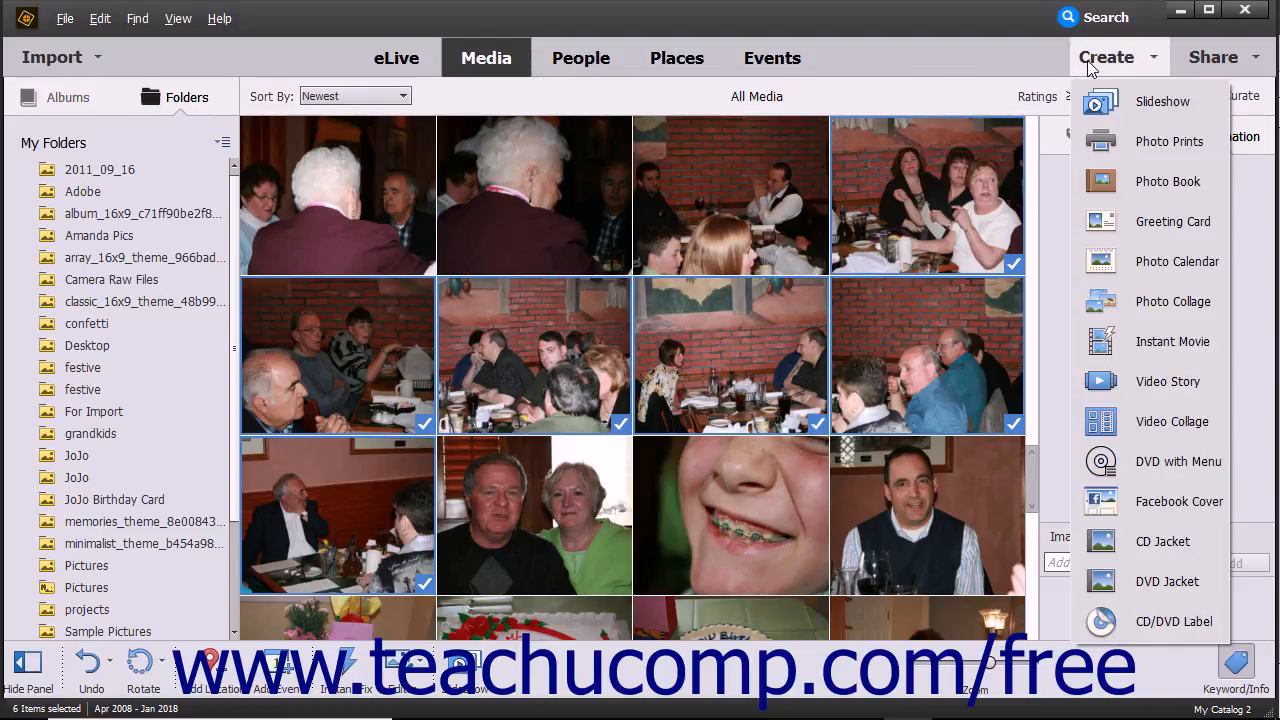
pyautogui.click(1105, 101)
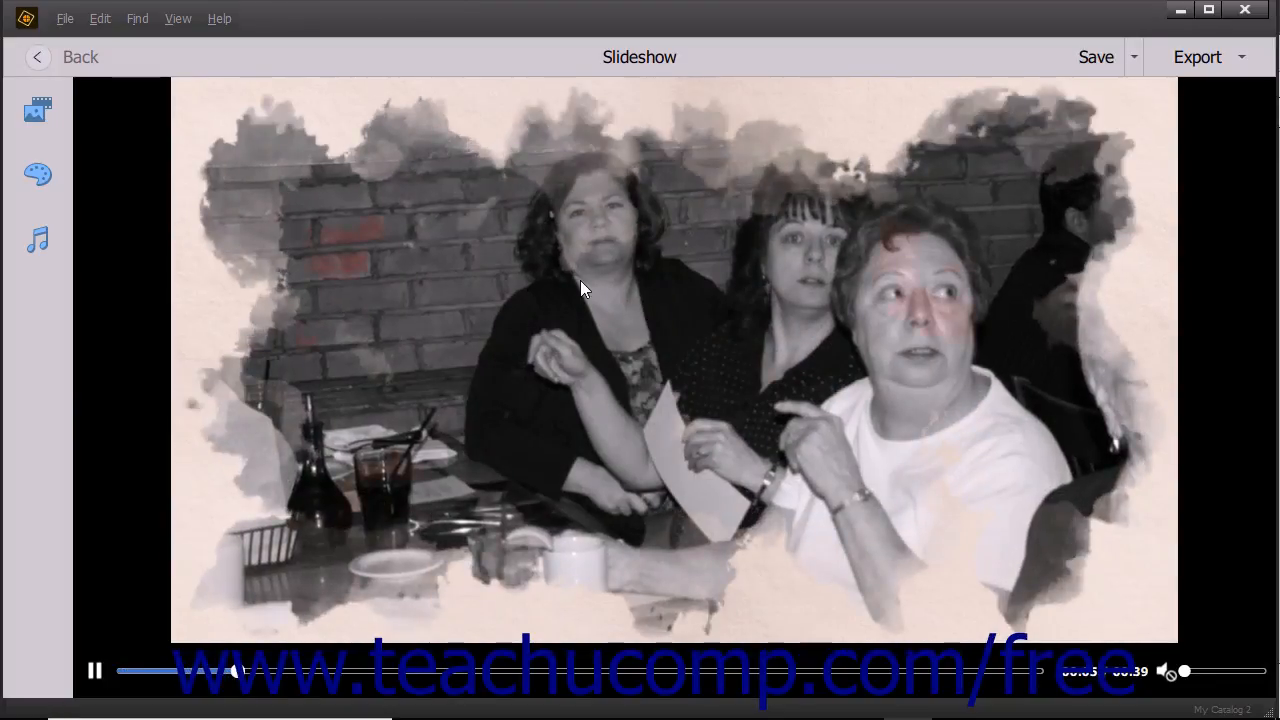
pyautogui.click(60, 58)
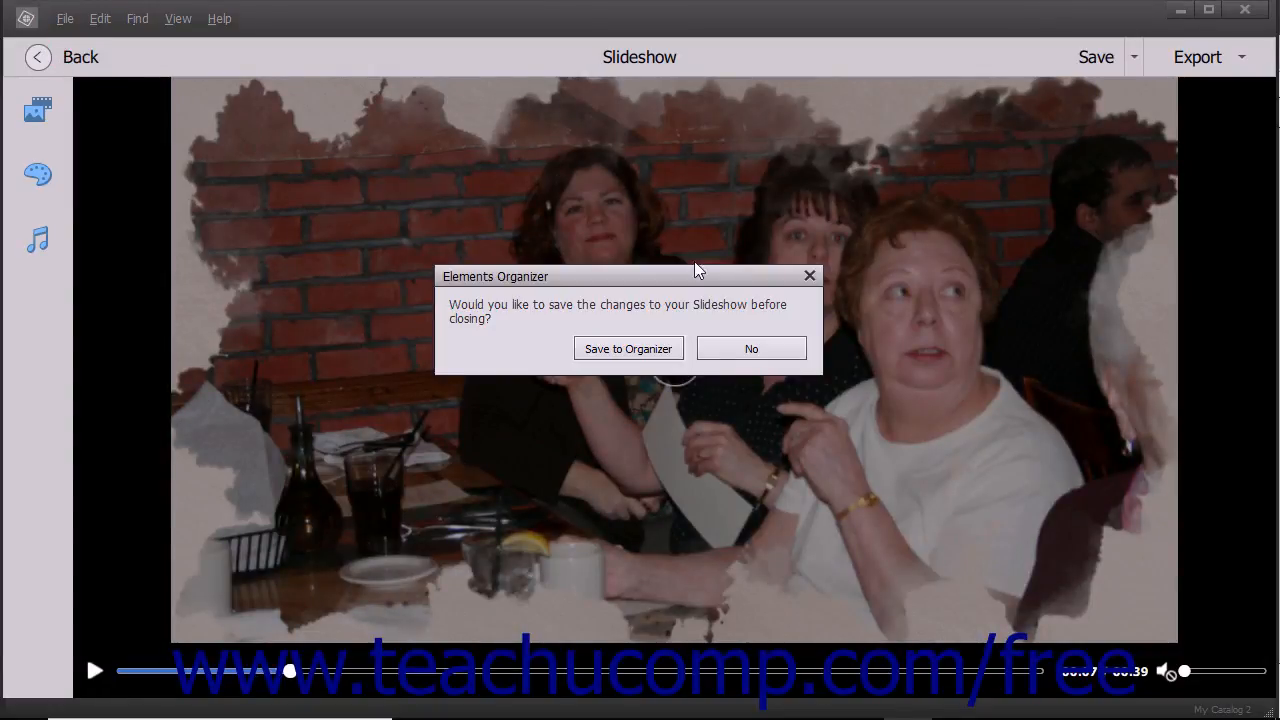
pyautogui.click(776, 346)
# Open the six selected photos in Photoshop Elements Editor and create a slideshow from them.
pyautogui.rightClick(898, 241)
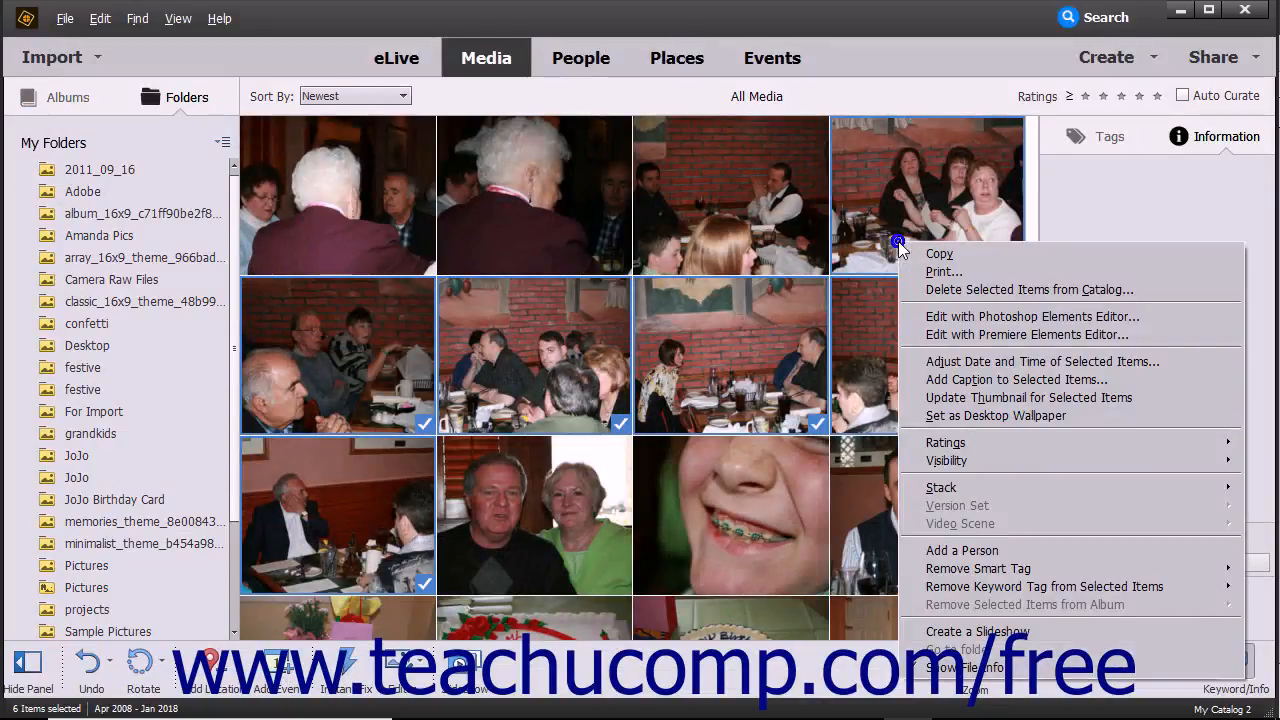
pyautogui.click(933, 317)
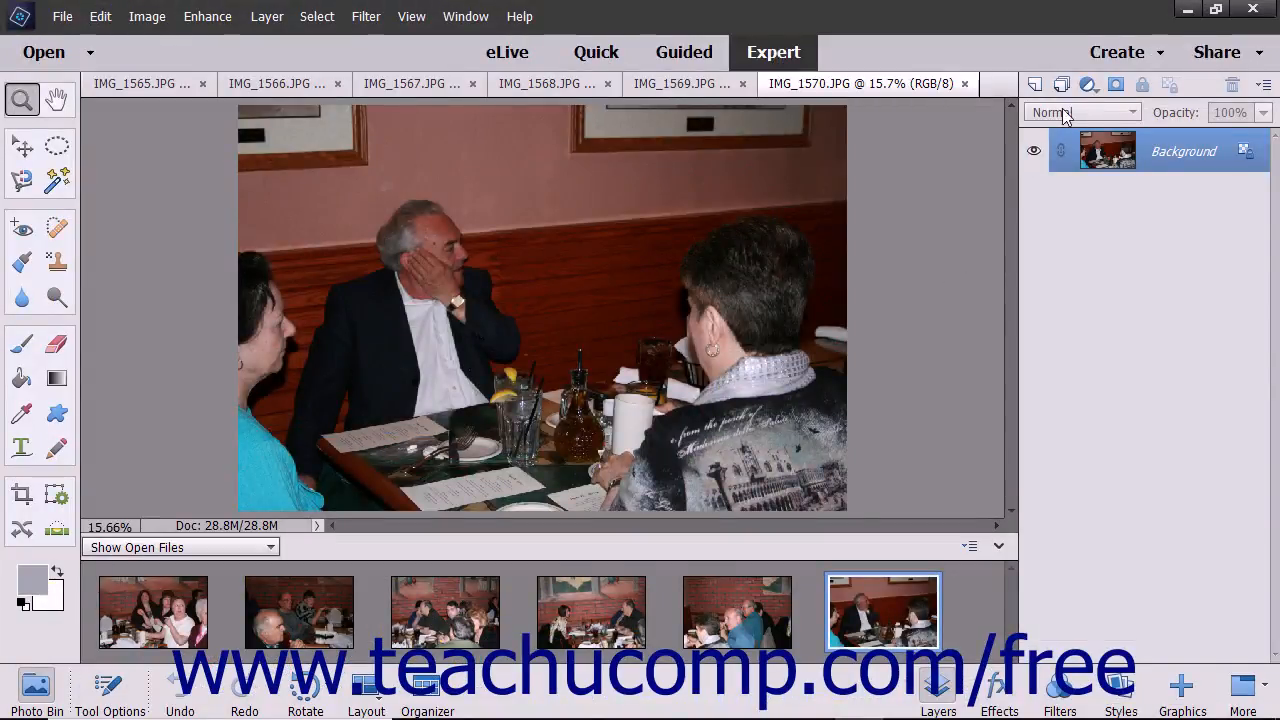
pyautogui.click(1105, 60)
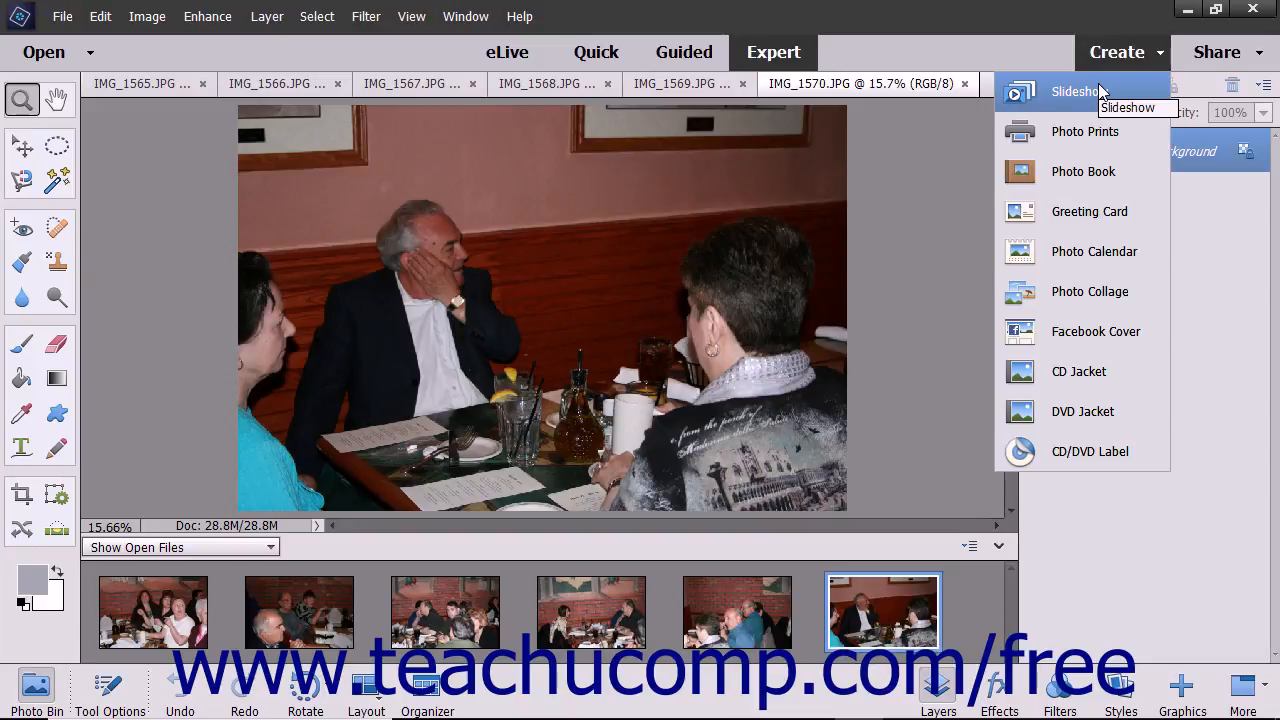
pyautogui.click(1075, 92)
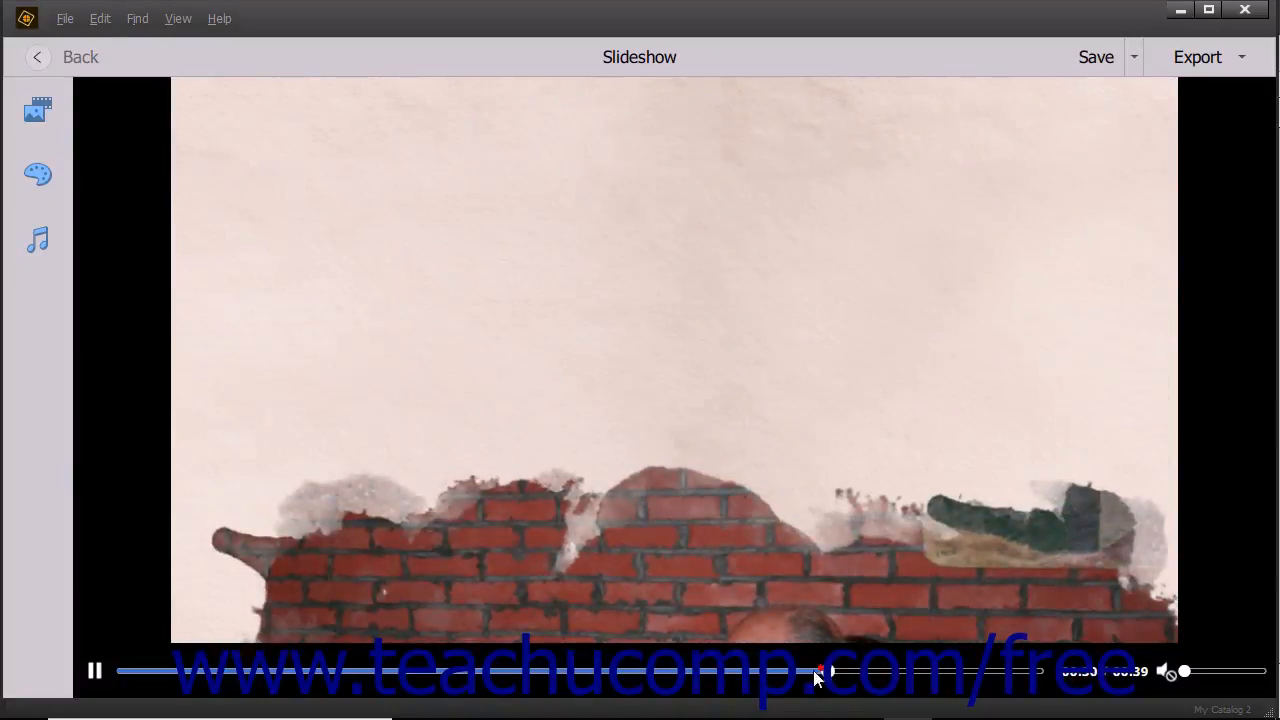
# Preview the slideshow by rewinding it to an earlier point, pausing and resuming it, and leave playback paused.
pyautogui.moveTo(822, 668); pyautogui.dragTo(780, 674)
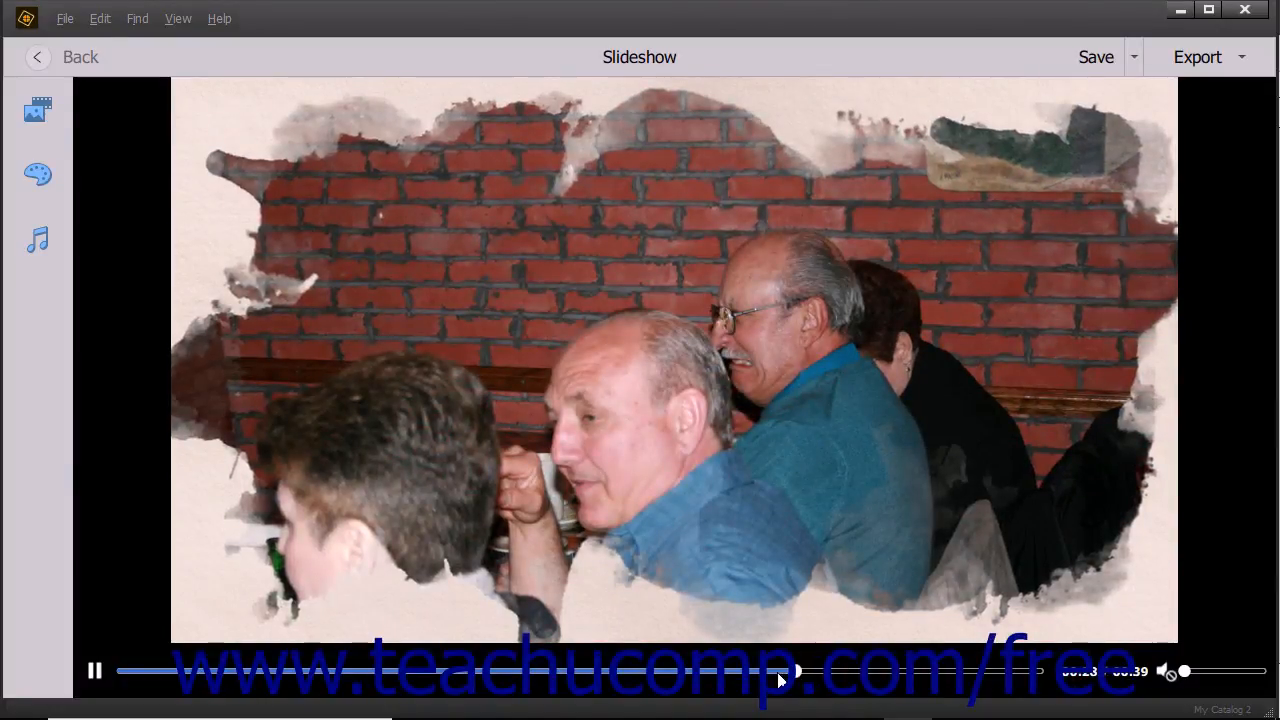
pyautogui.moveTo(780, 678); pyautogui.dragTo(313, 717)
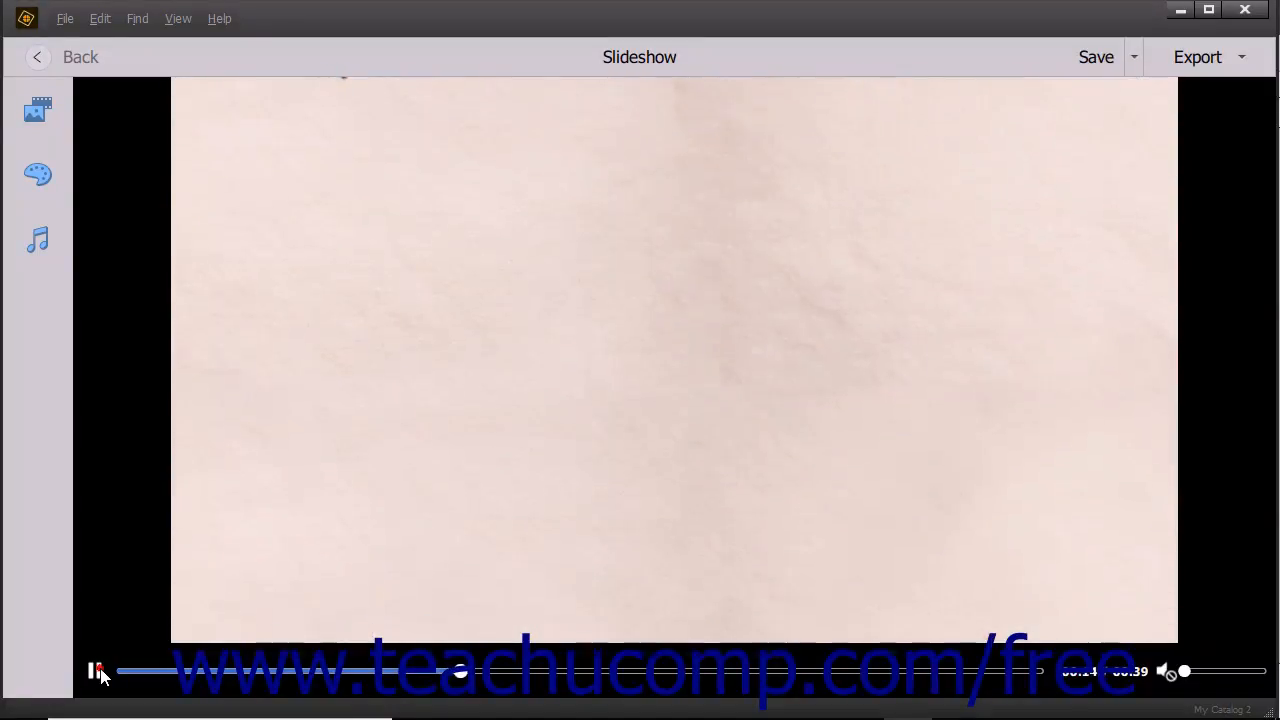
pyautogui.click(97, 672)
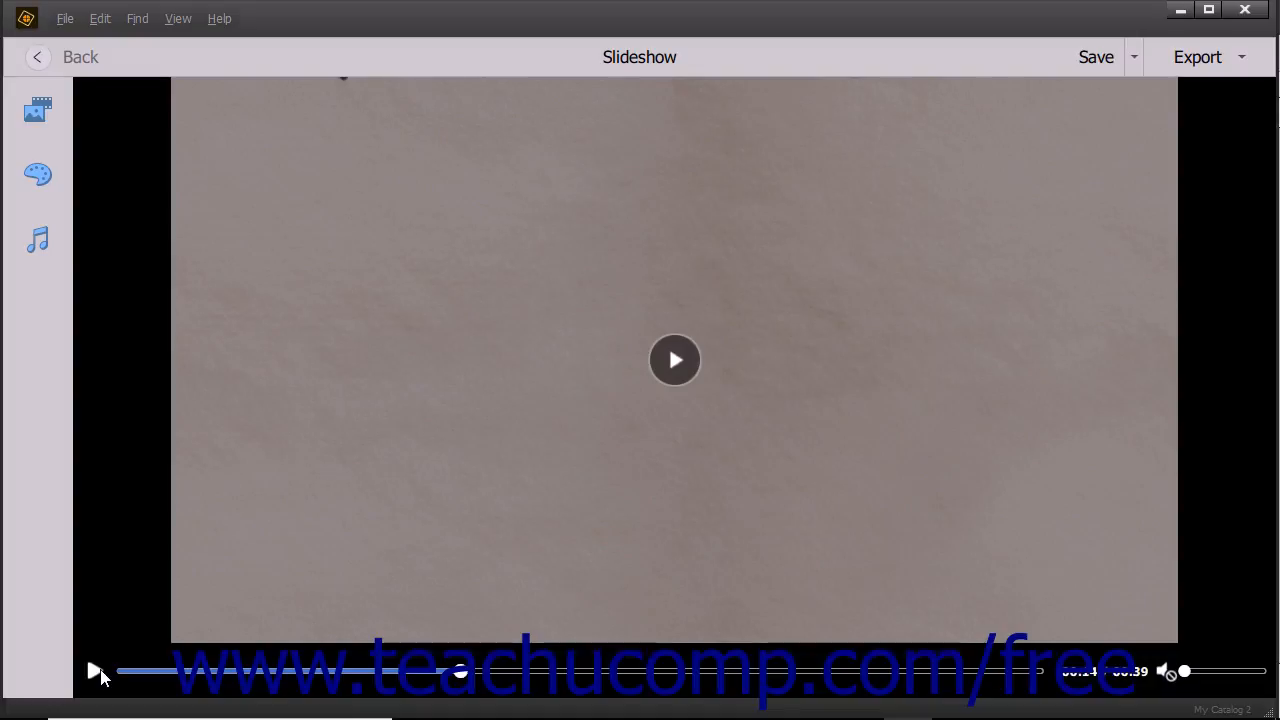
pyautogui.click(95, 672)
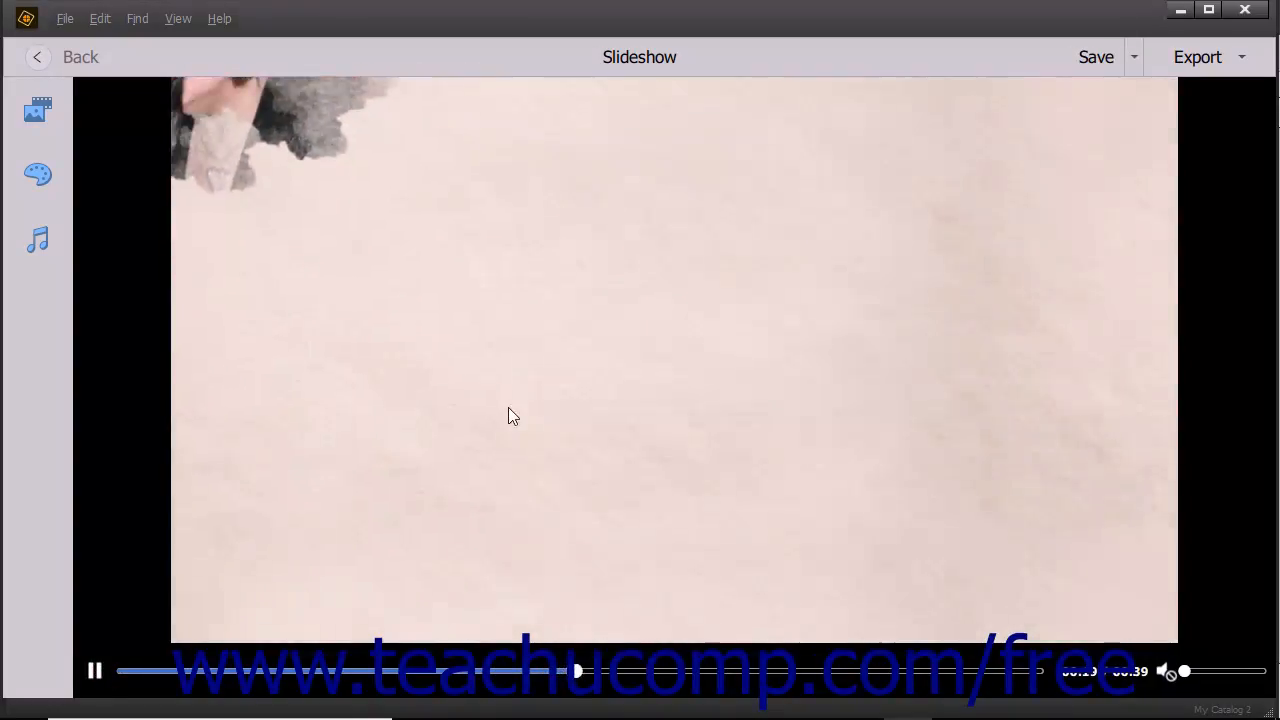
pyautogui.click(652, 372)
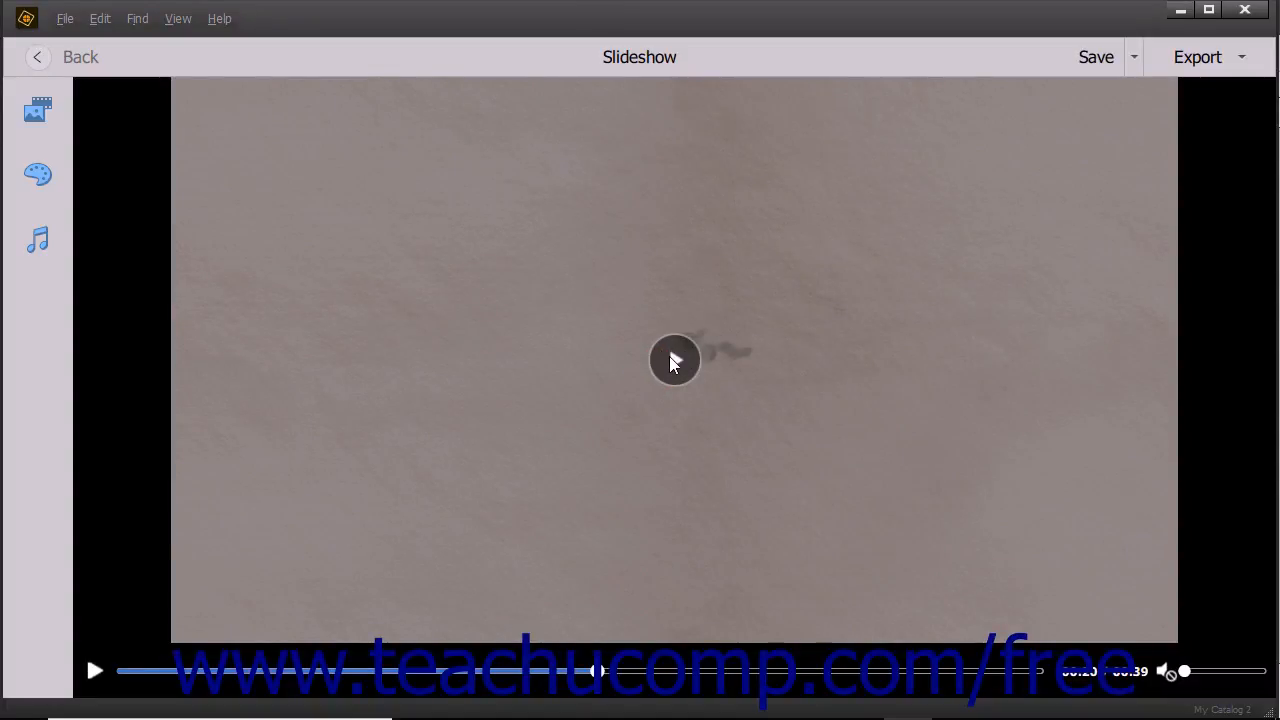
pyautogui.click(672, 360)
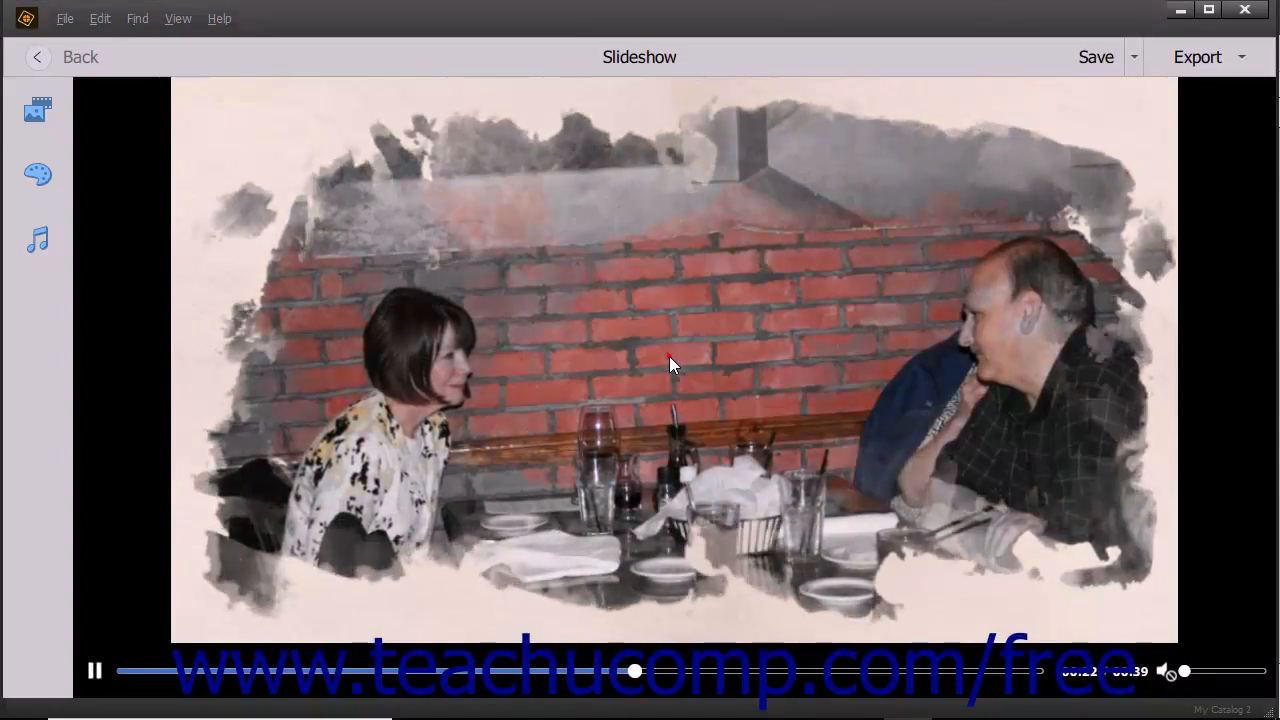
pyautogui.click(670, 360)
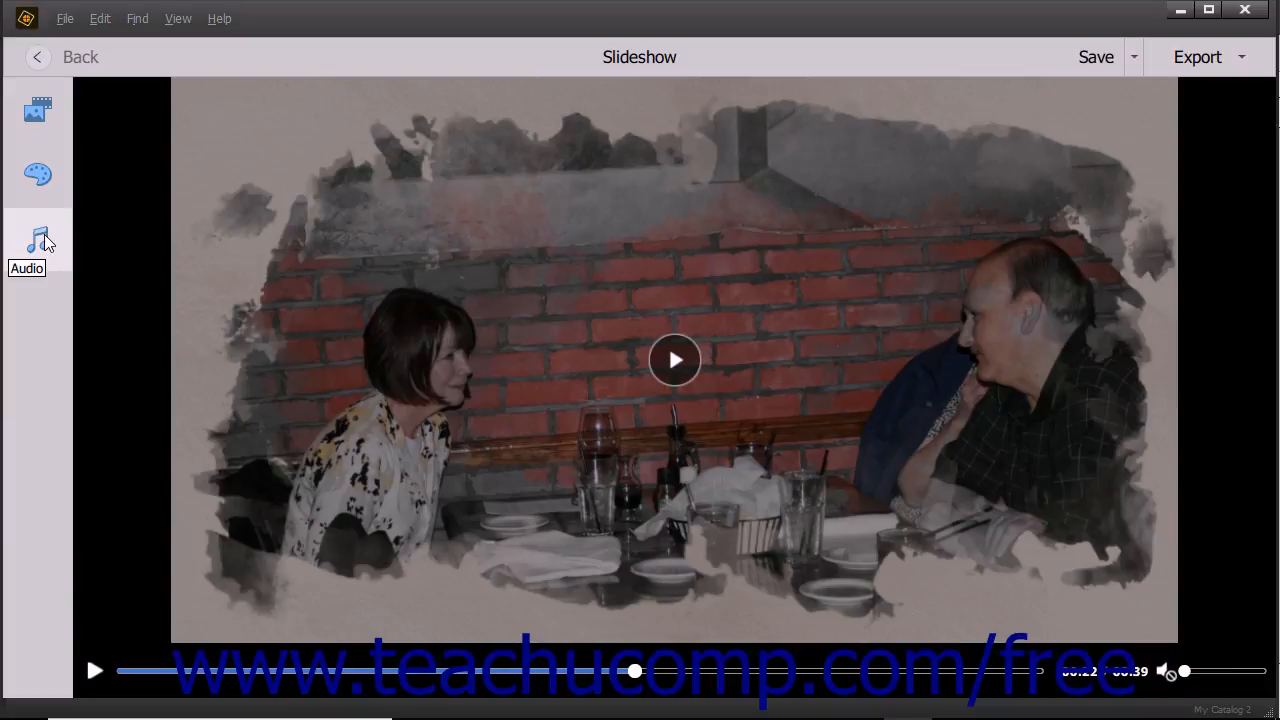
# Review the slideshow's media, theme and audio options without changing them.
pyautogui.click(40, 112)
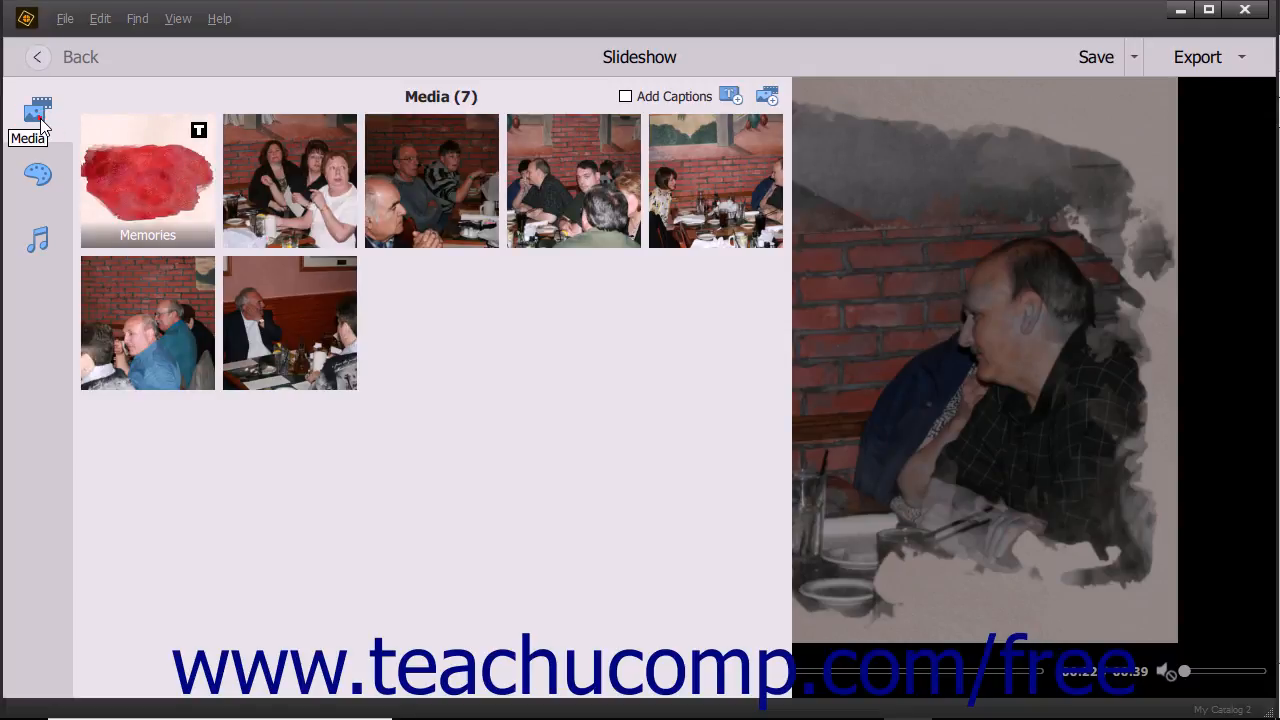
pyautogui.click(40, 118)
pyautogui.click(42, 170)
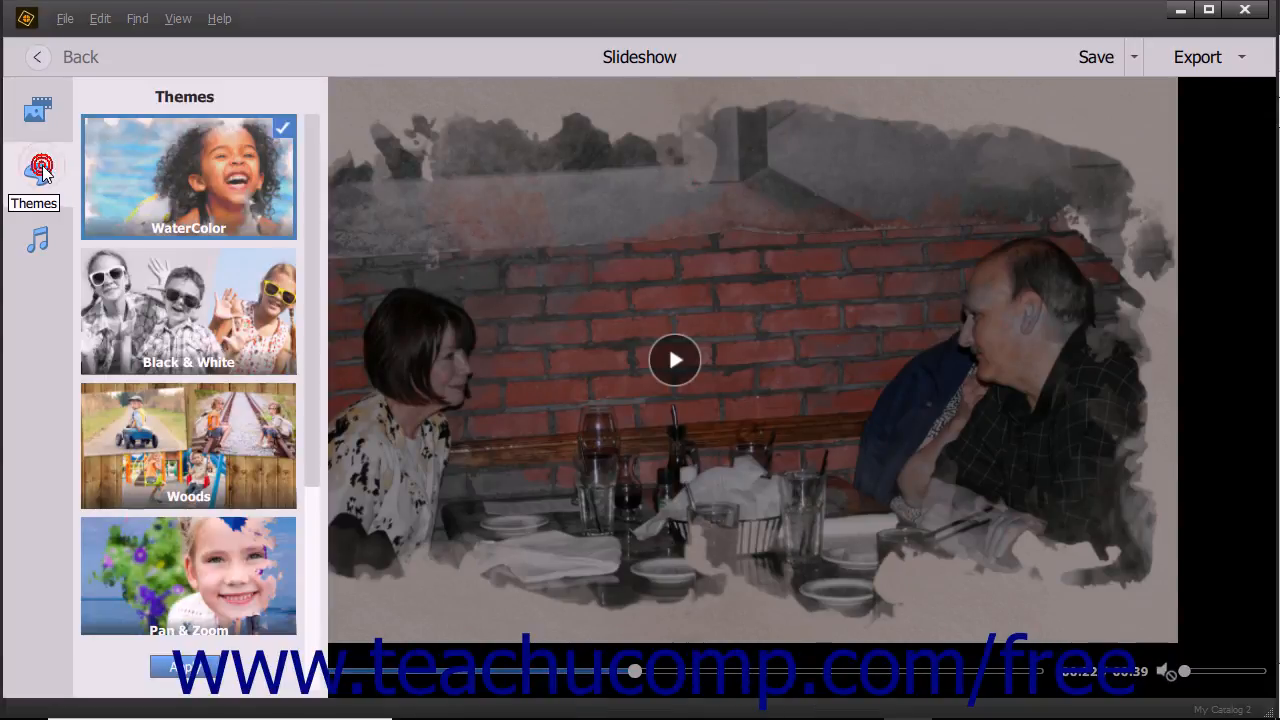
pyautogui.click(42, 172)
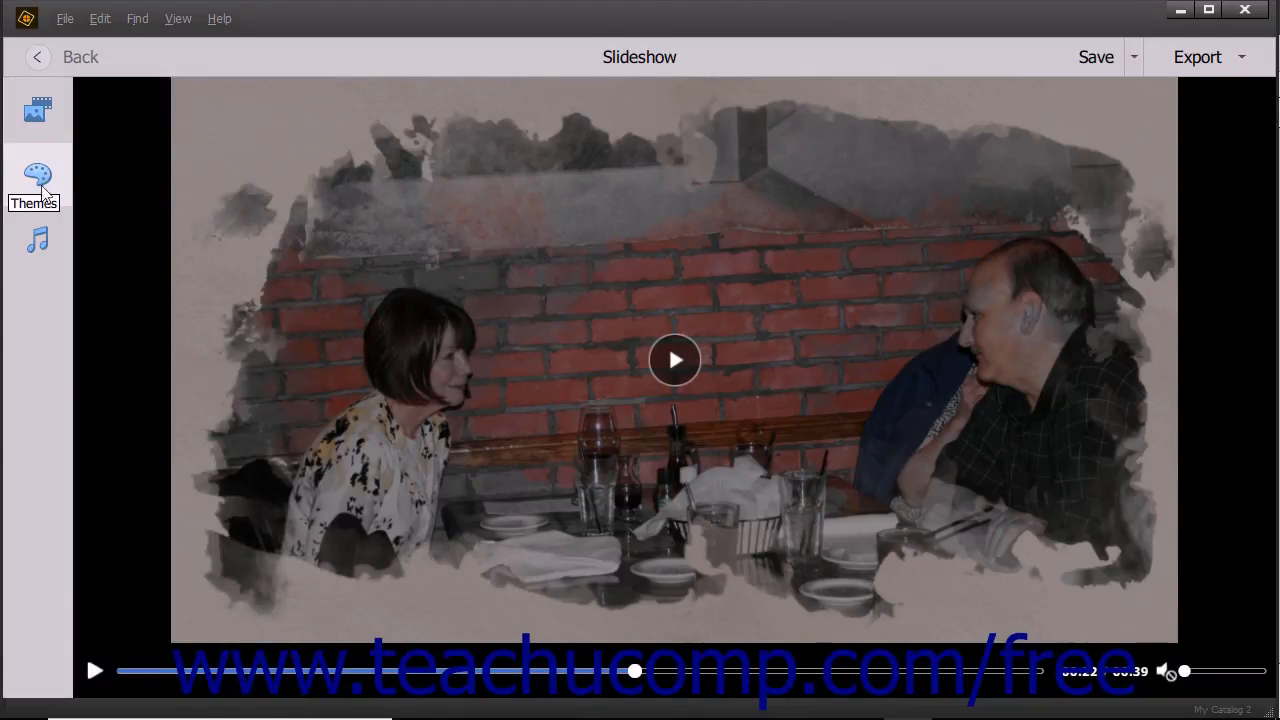
pyautogui.click(40, 228)
pyautogui.click(40, 230)
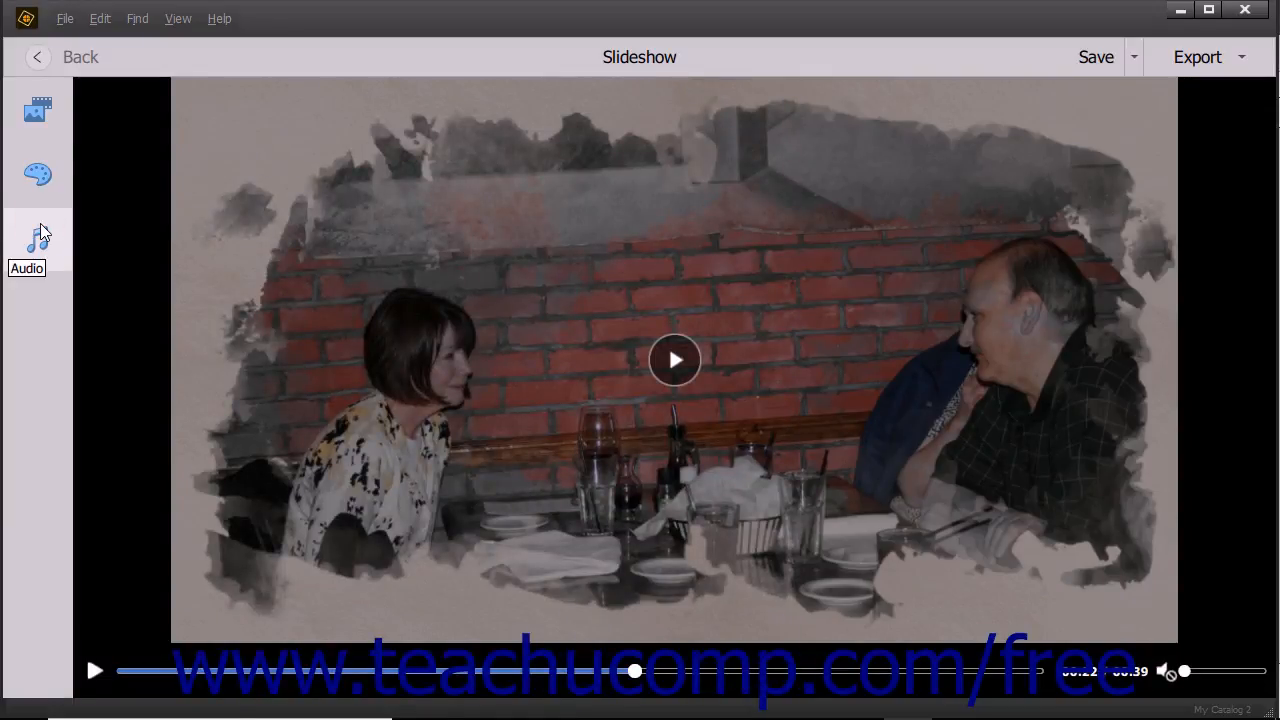
# Save the slideshow under the name "Party".
pyautogui.click(1097, 60)
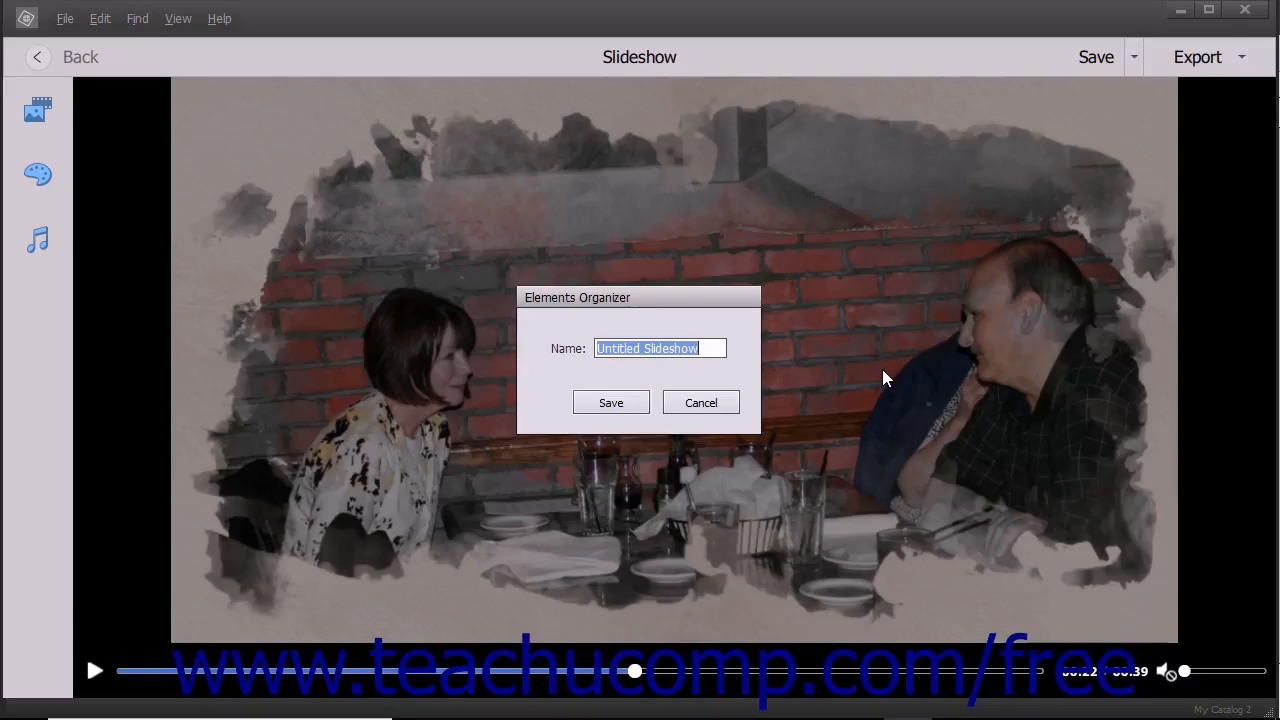
pyautogui.write('Party')
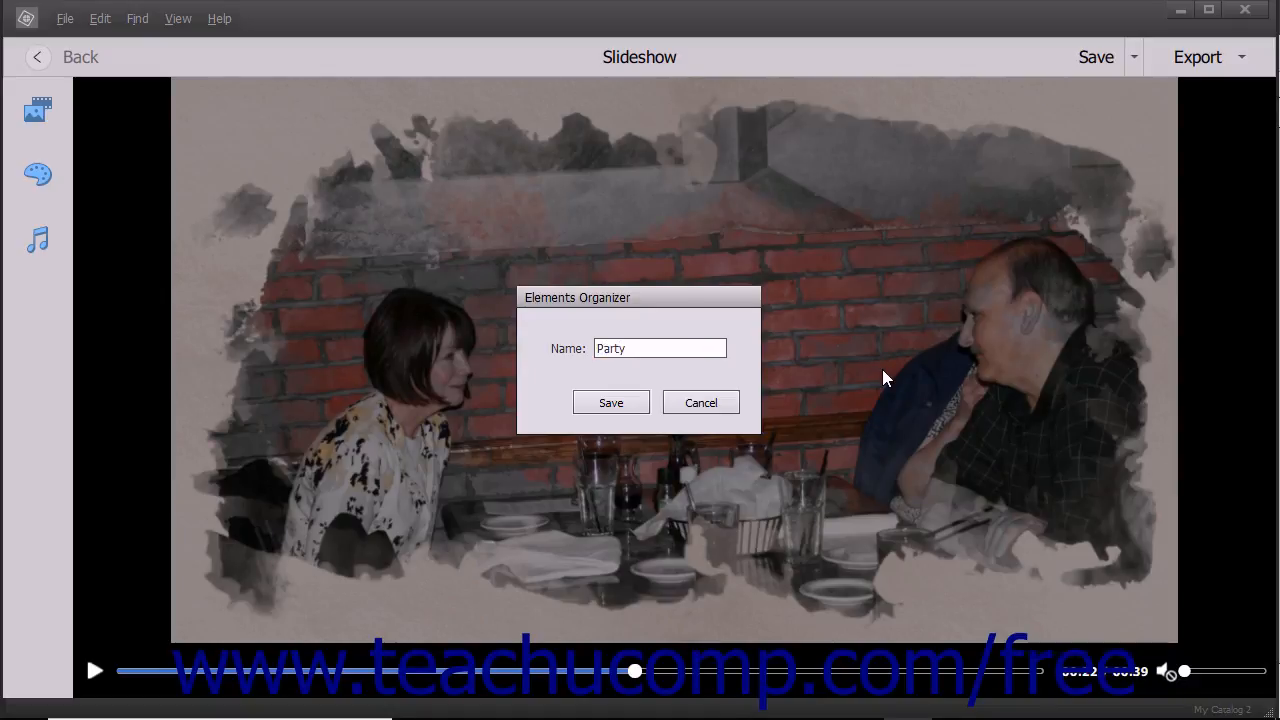
pyautogui.click(611, 402)
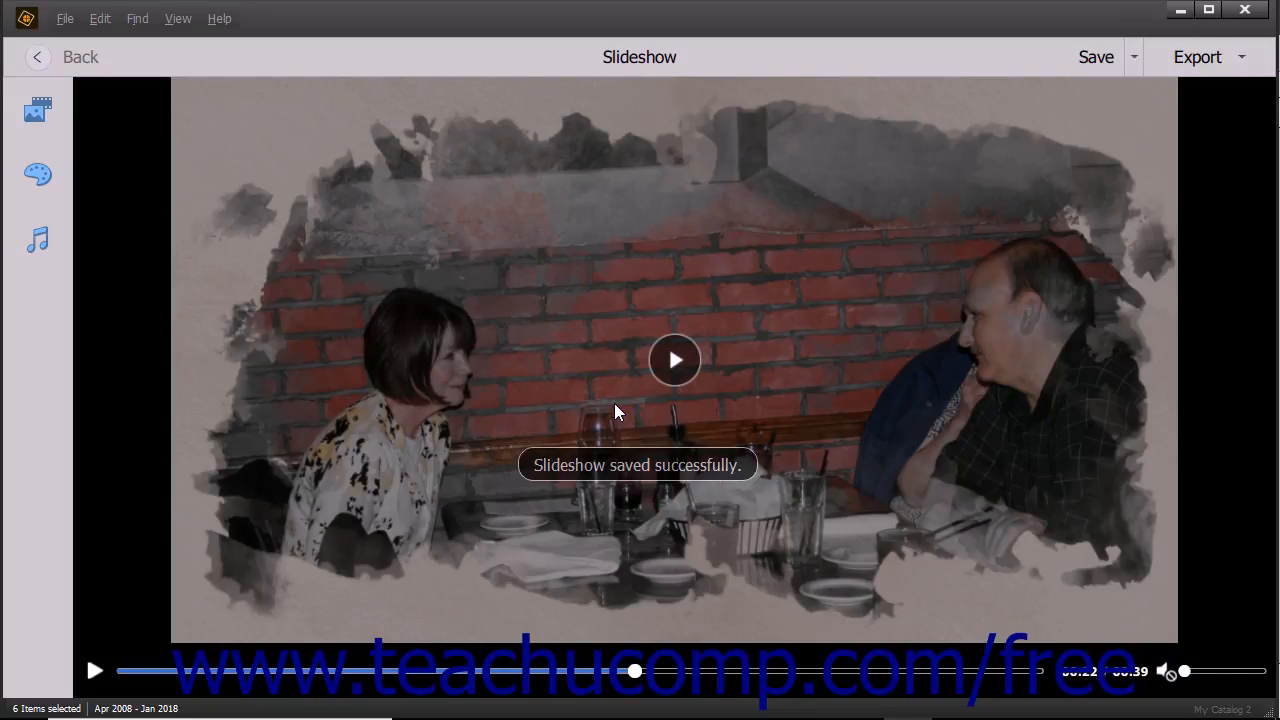
pyautogui.click(1078, 68)
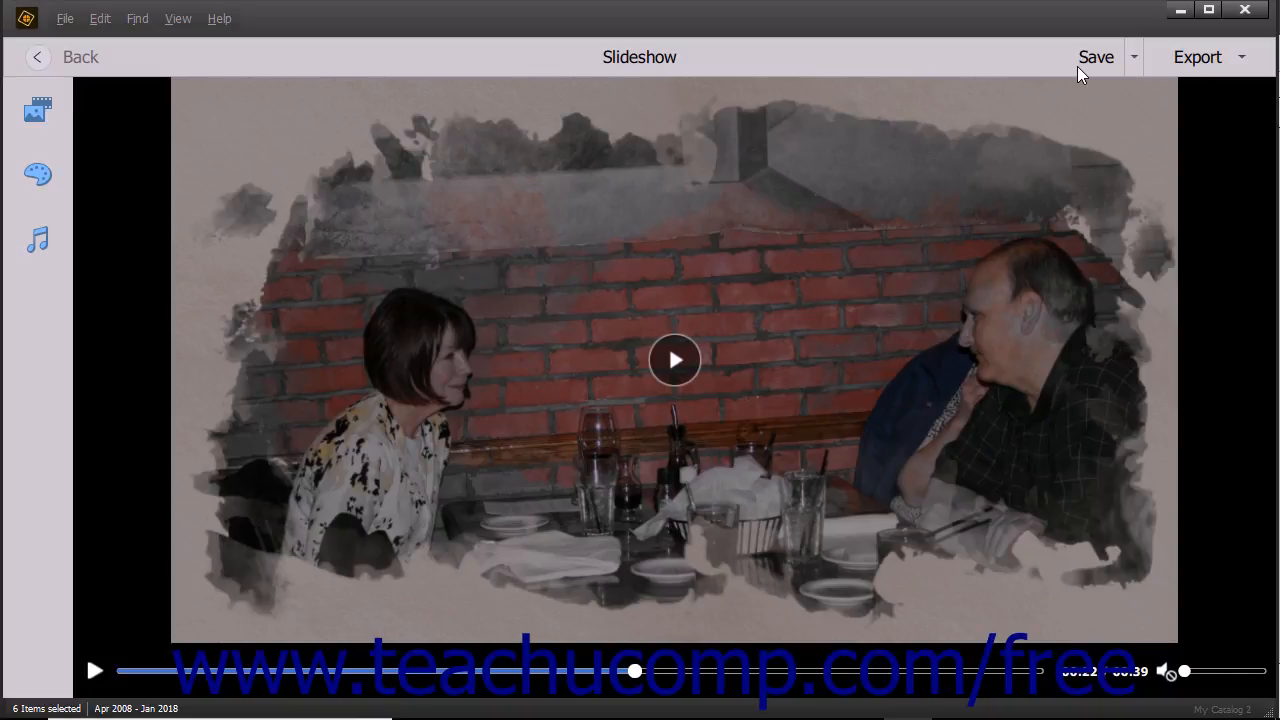
pyautogui.click(1133, 61)
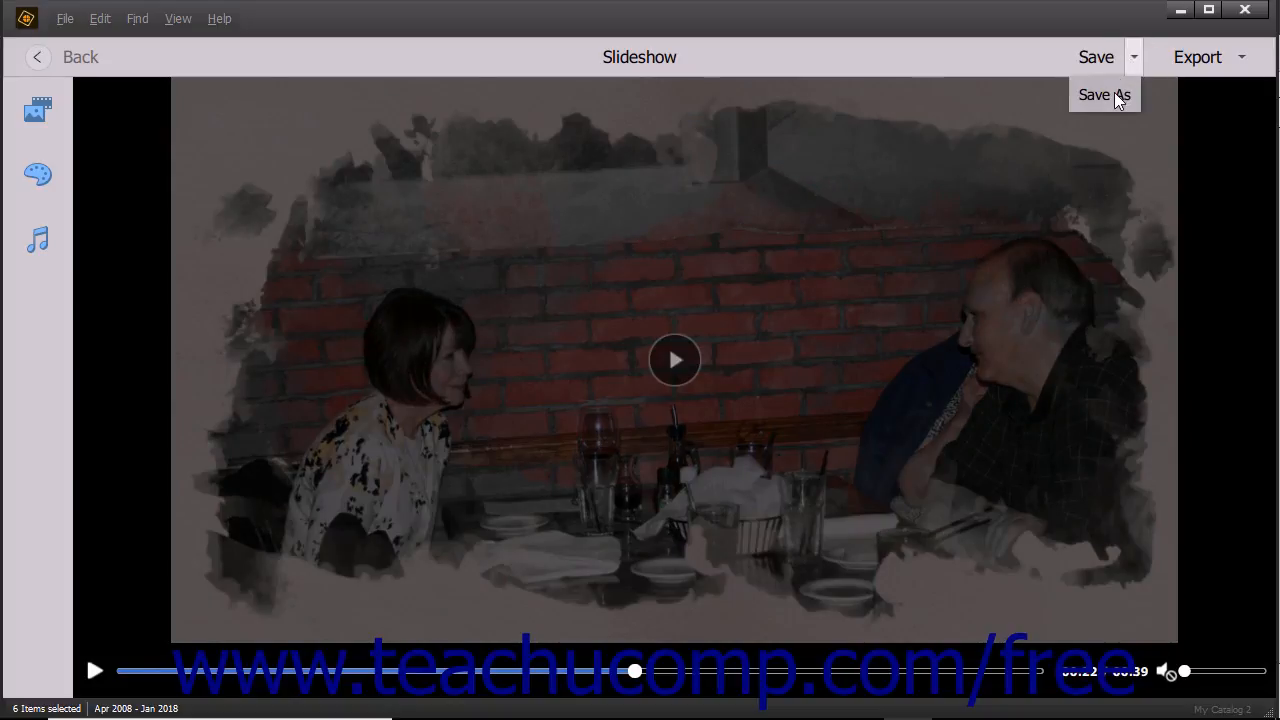
pyautogui.click(1116, 96)
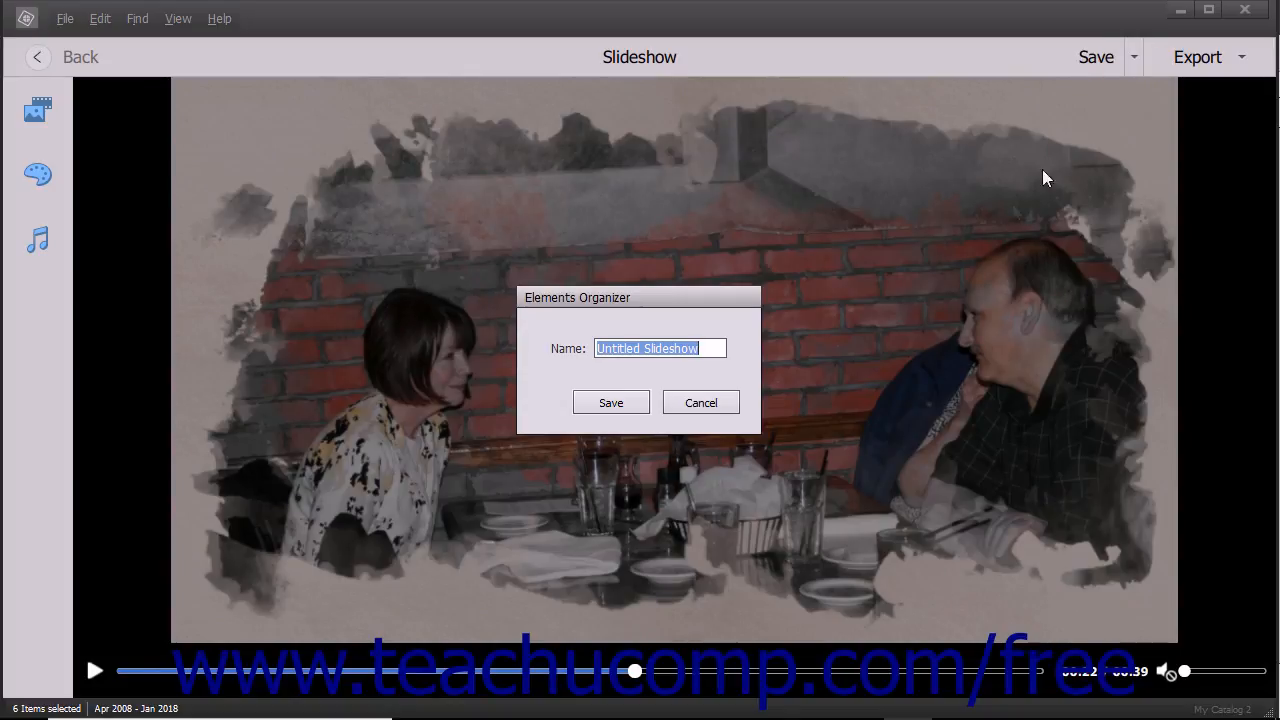
pyautogui.click(685, 410)
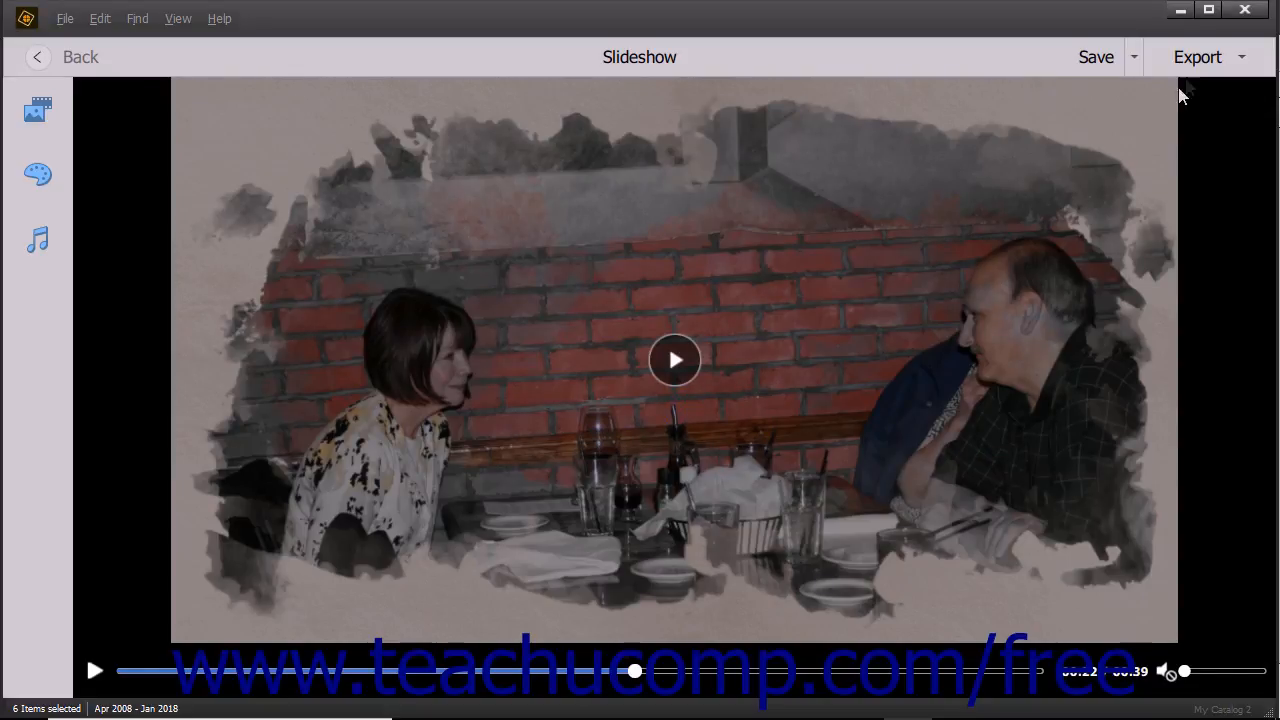
# Export the slideshow as a video to the local disk, named "Party Video", in the Videos folder with the 720p HD quality preset.
pyautogui.click(1190, 62)
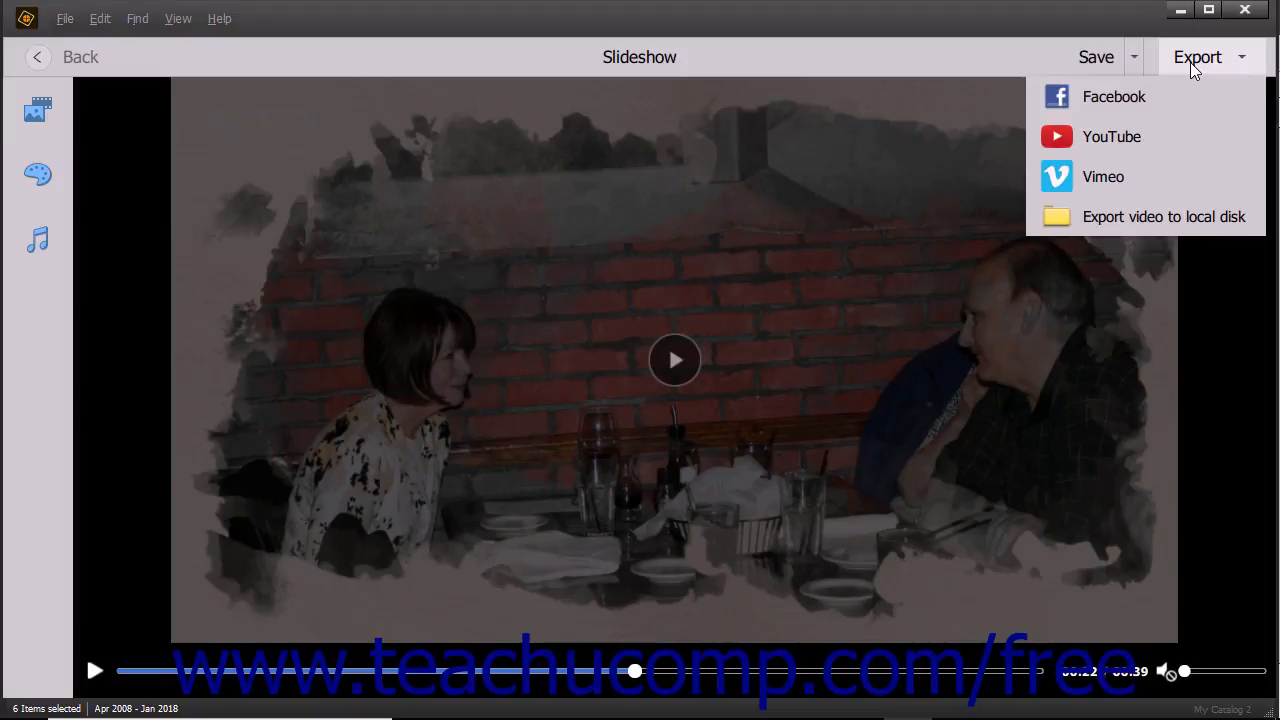
pyautogui.click(1148, 216)
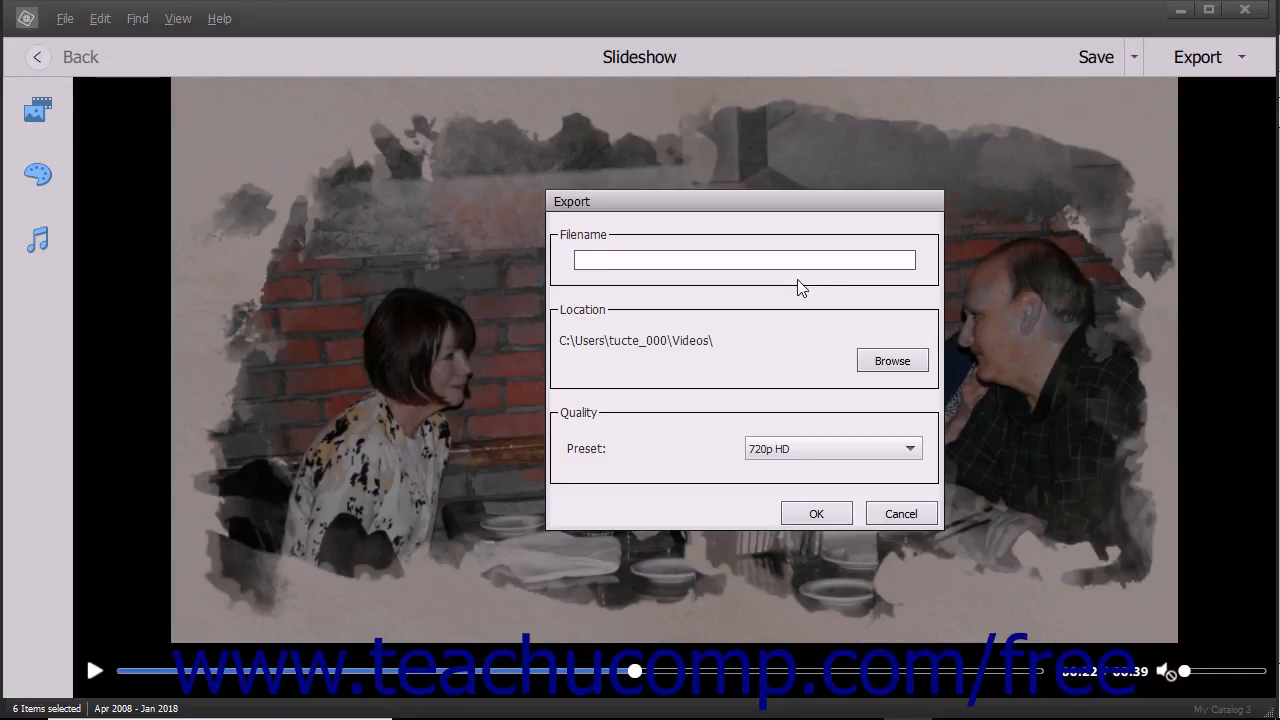
pyautogui.write('Party Video')
pyautogui.click(727, 341)
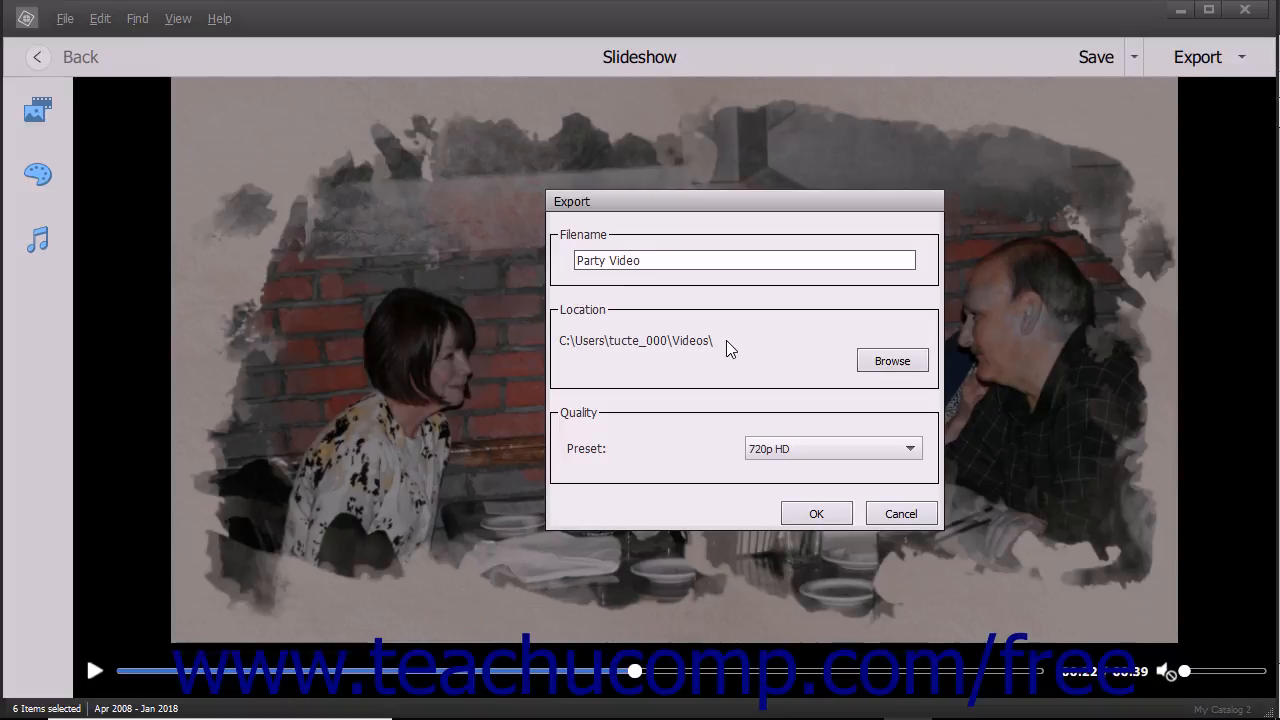
pyautogui.click(886, 363)
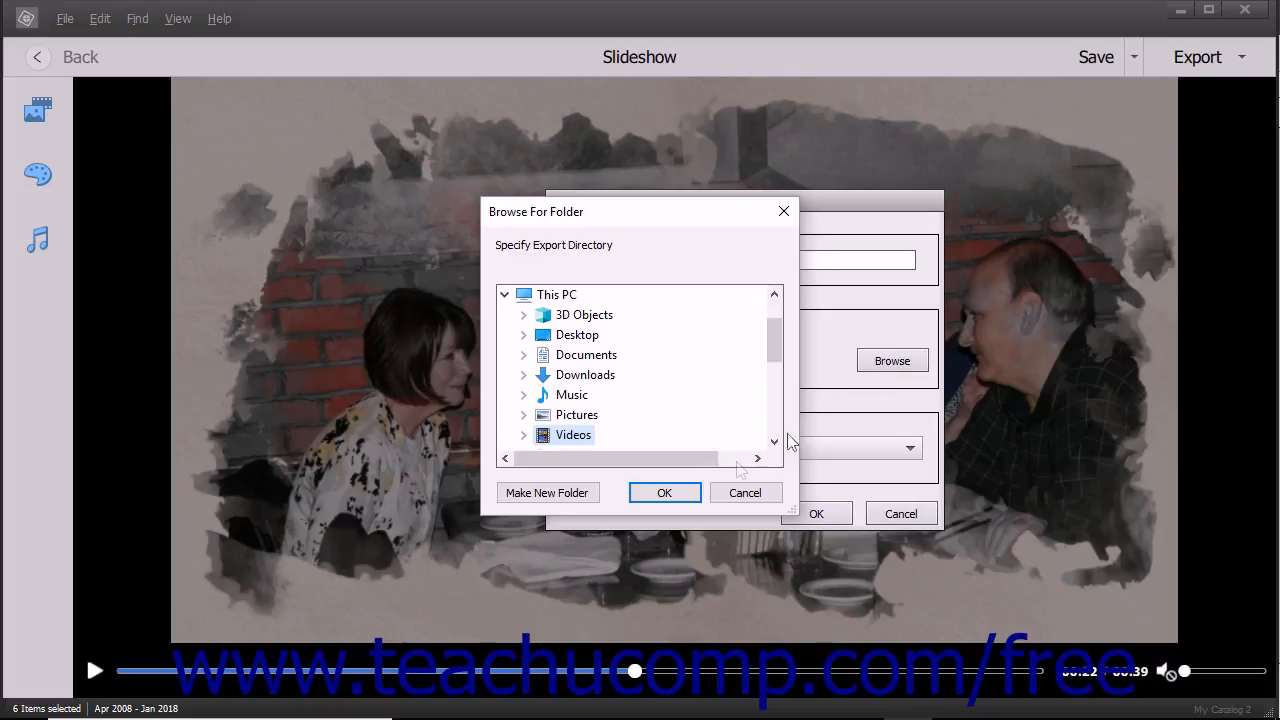
pyautogui.click(733, 492)
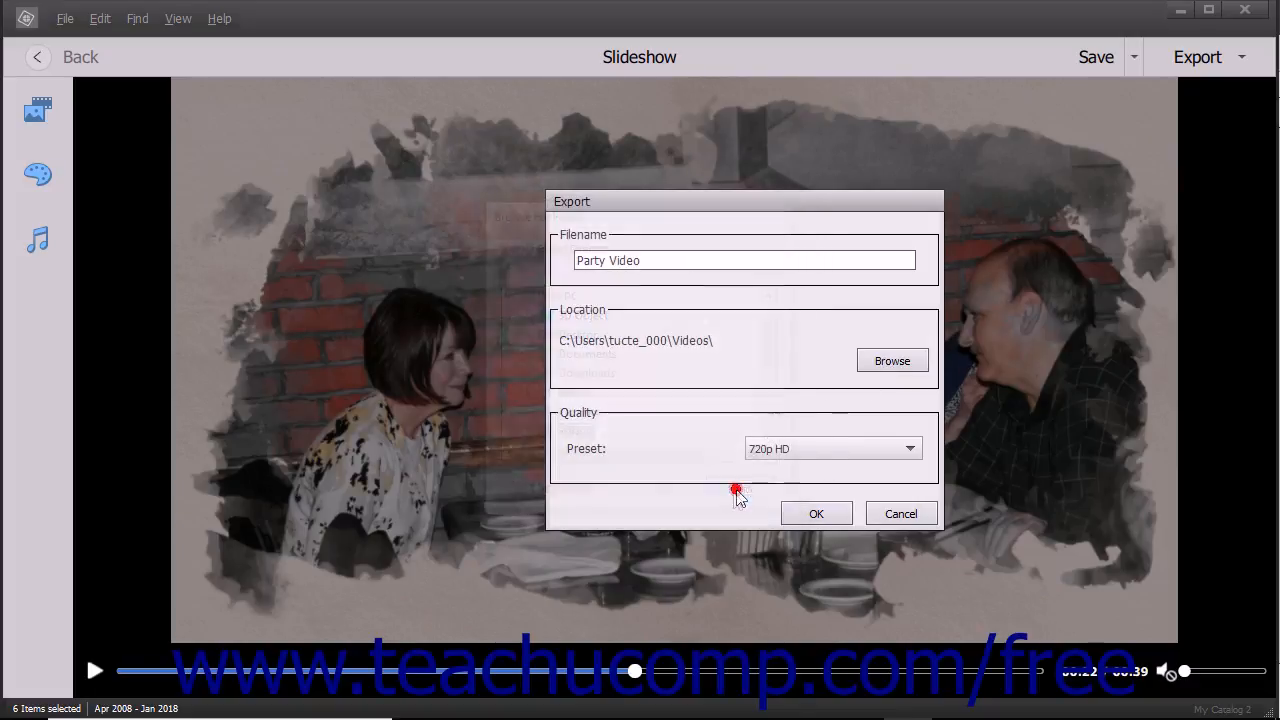
pyautogui.click(781, 450)
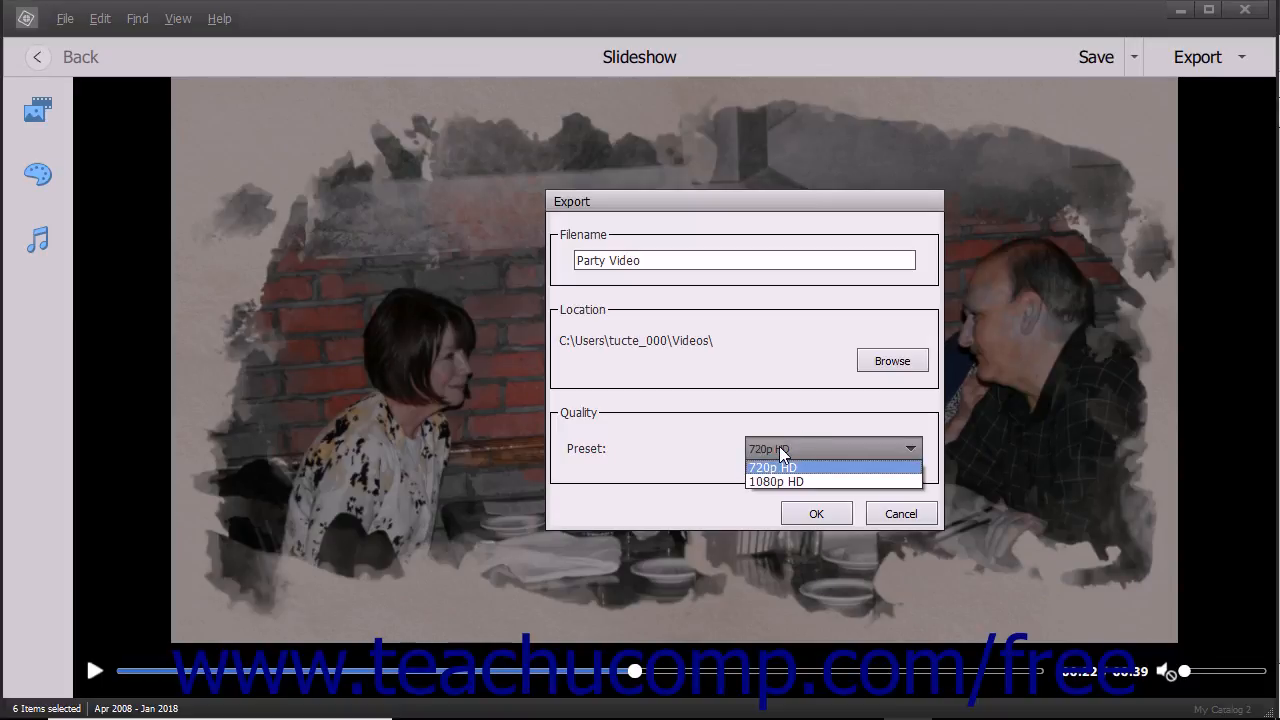
pyautogui.click(781, 451)
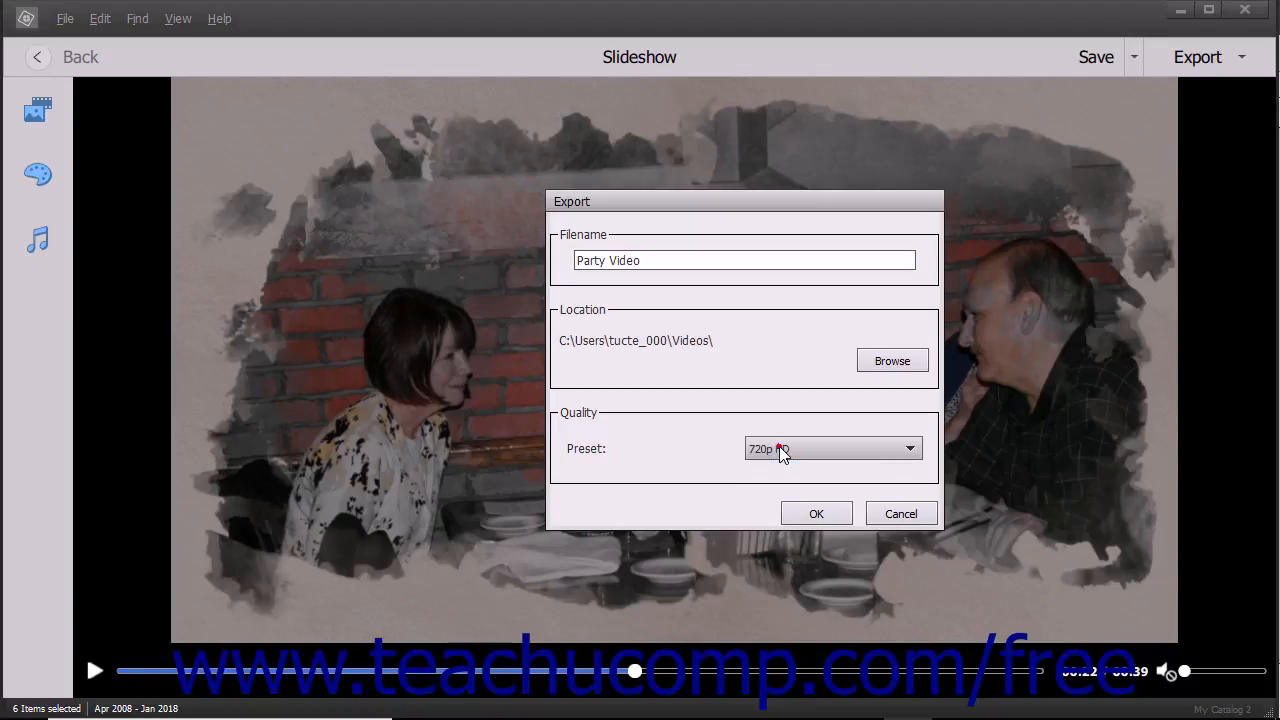
pyautogui.click(802, 516)
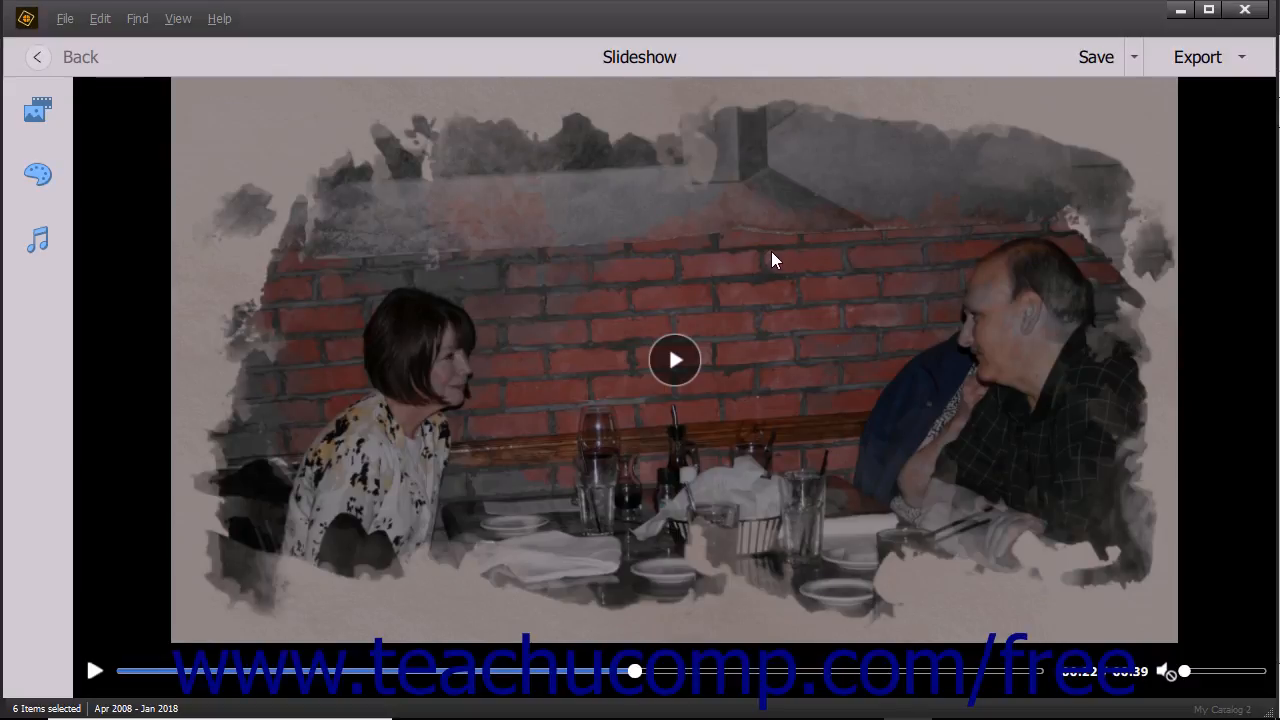
pyautogui.click(1200, 60)
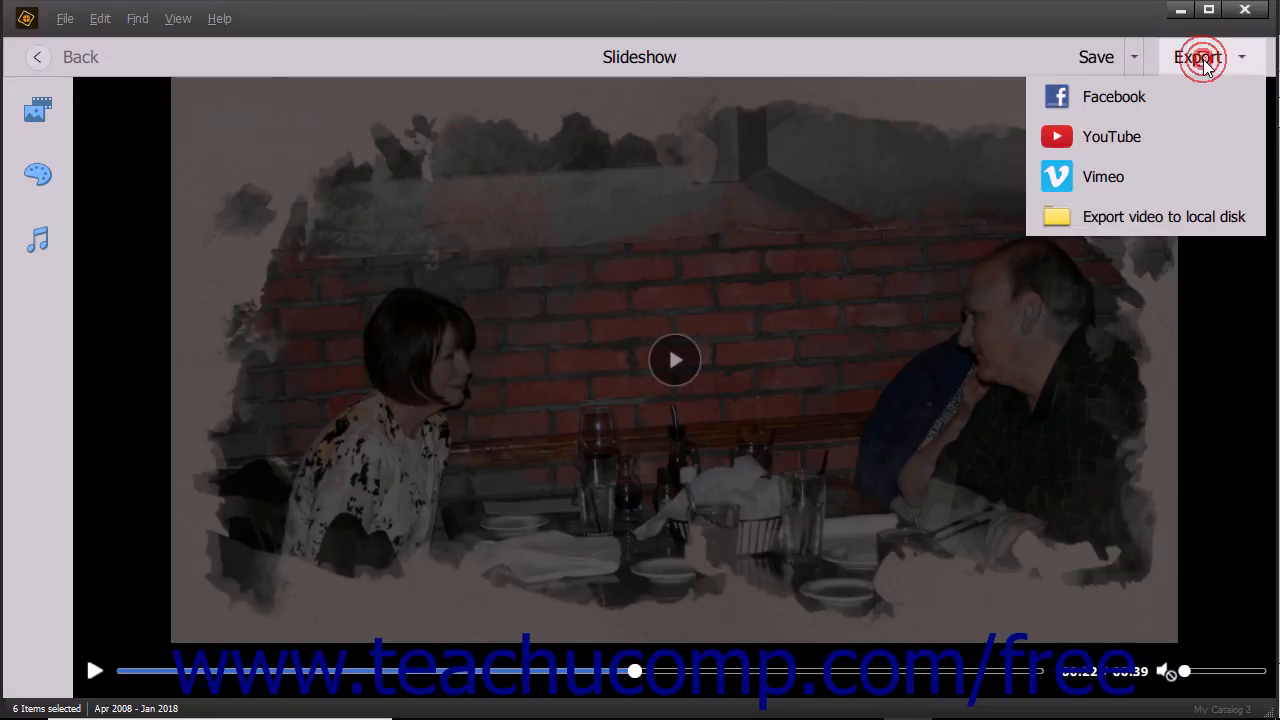
pyautogui.click(1116, 100)
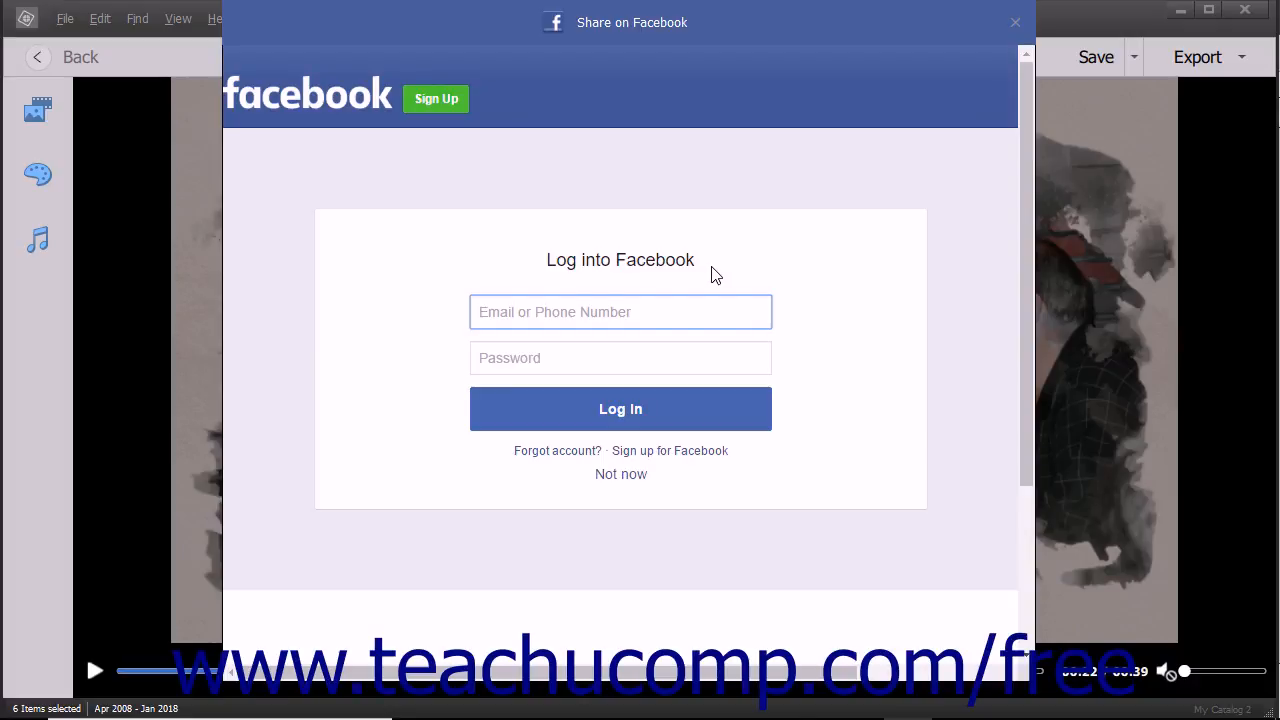
pyautogui.click(1015, 22)
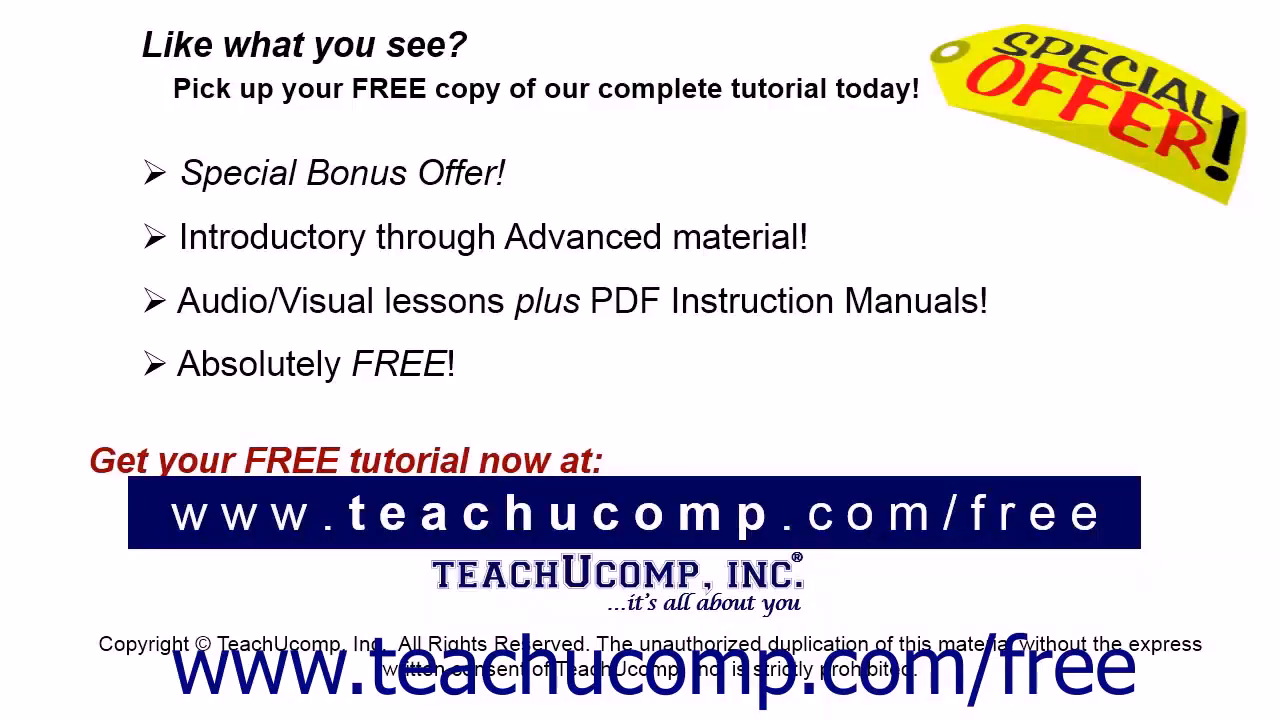